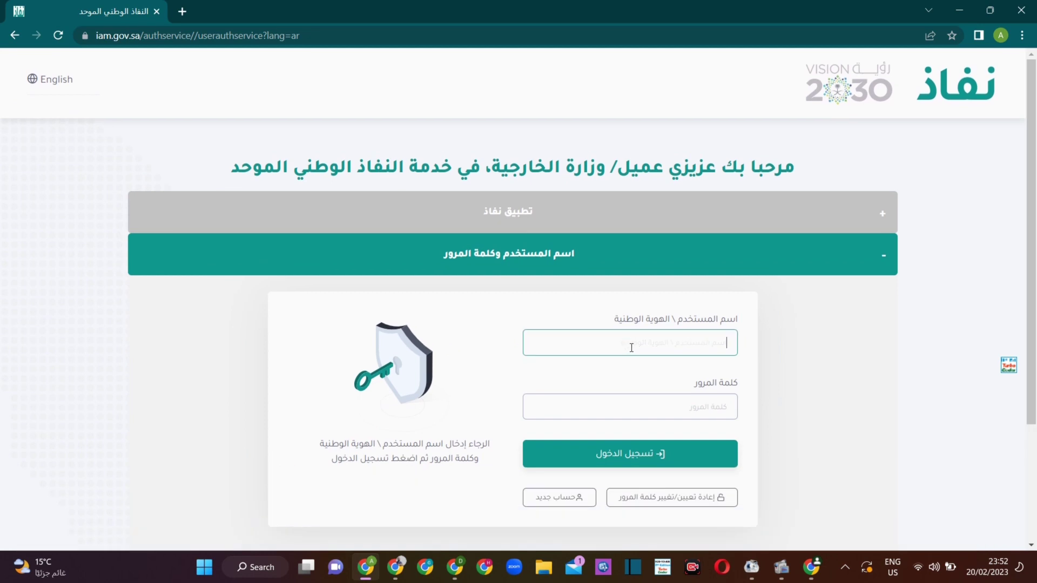
Sign in to Nafath with the national ID and password, then confirm with the SMS verification code.
left_click(632, 347)
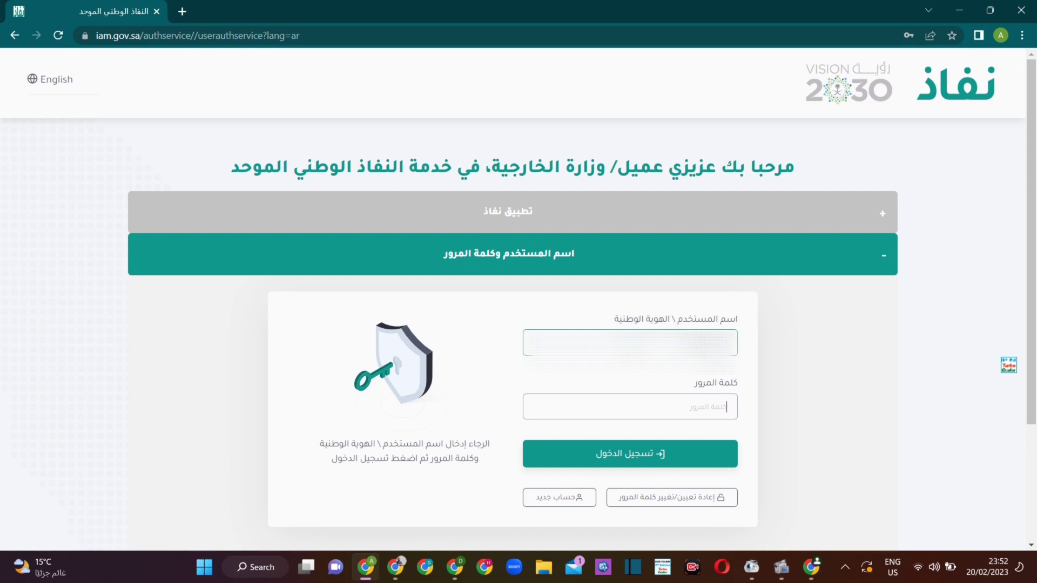
type("**********")
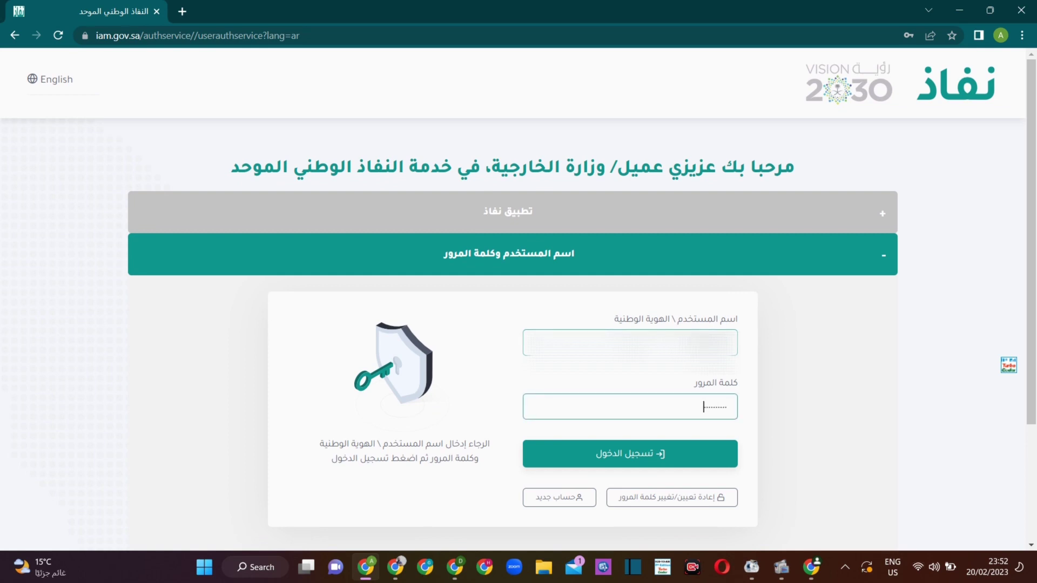
left_click(627, 463)
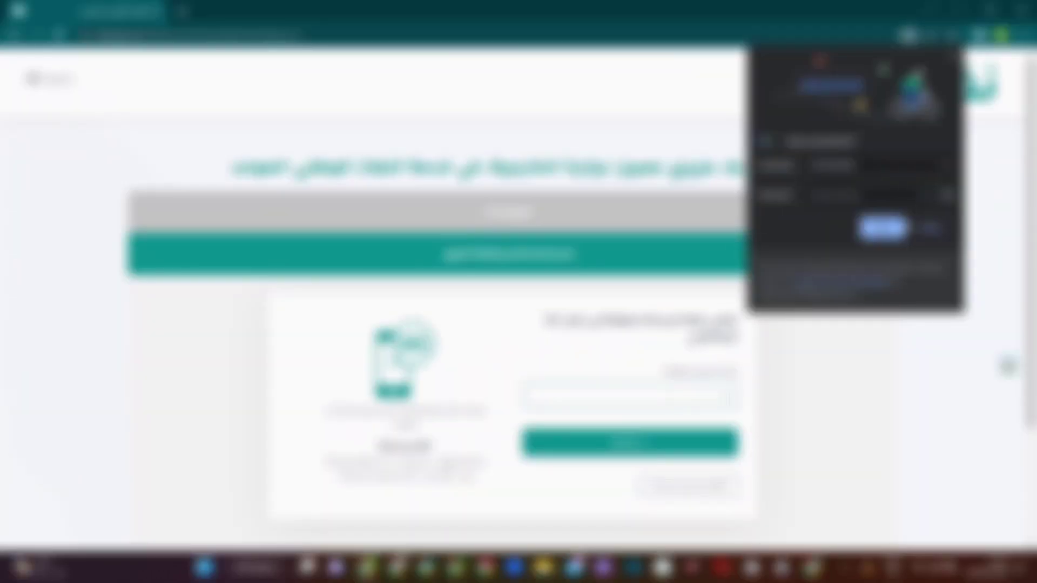
left_click(932, 229)
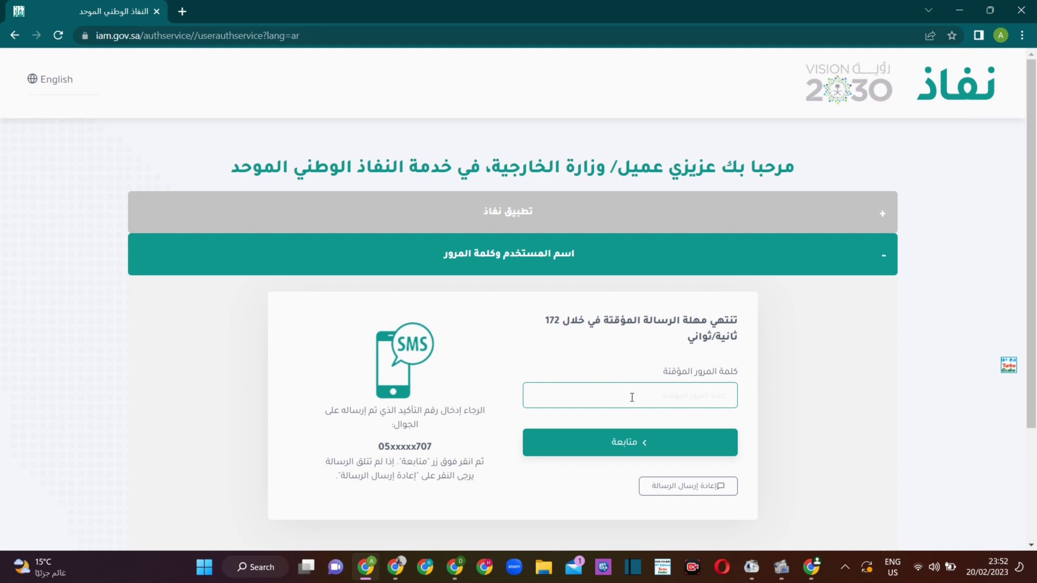
left_click(634, 442)
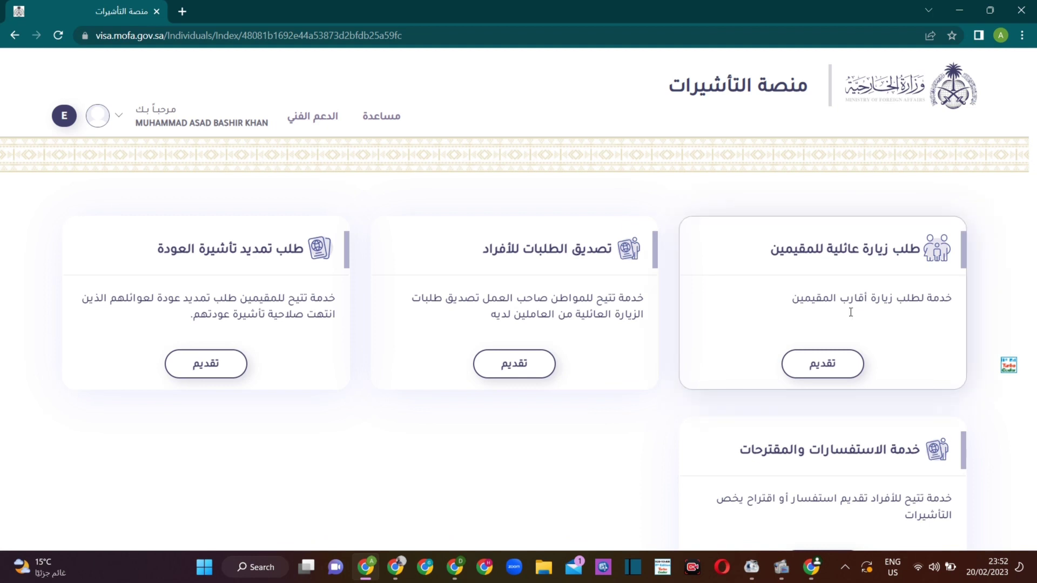
Start a family visit visa request for relatives from the visa platform home page.
left_click(823, 372)
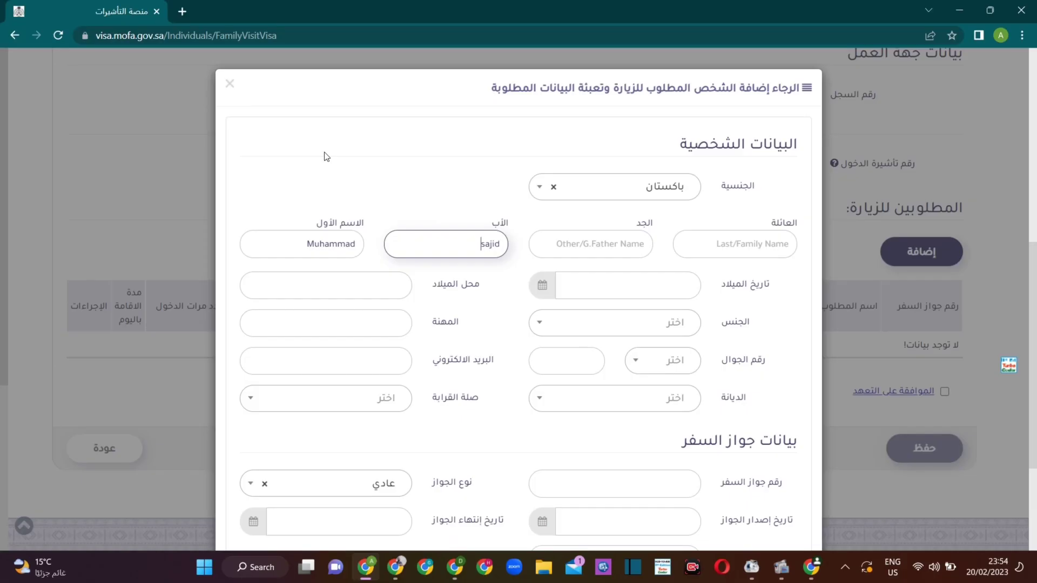
Enter the visitor's grandfather name and family name in the الجد and العائلة fields.
key("Tab")
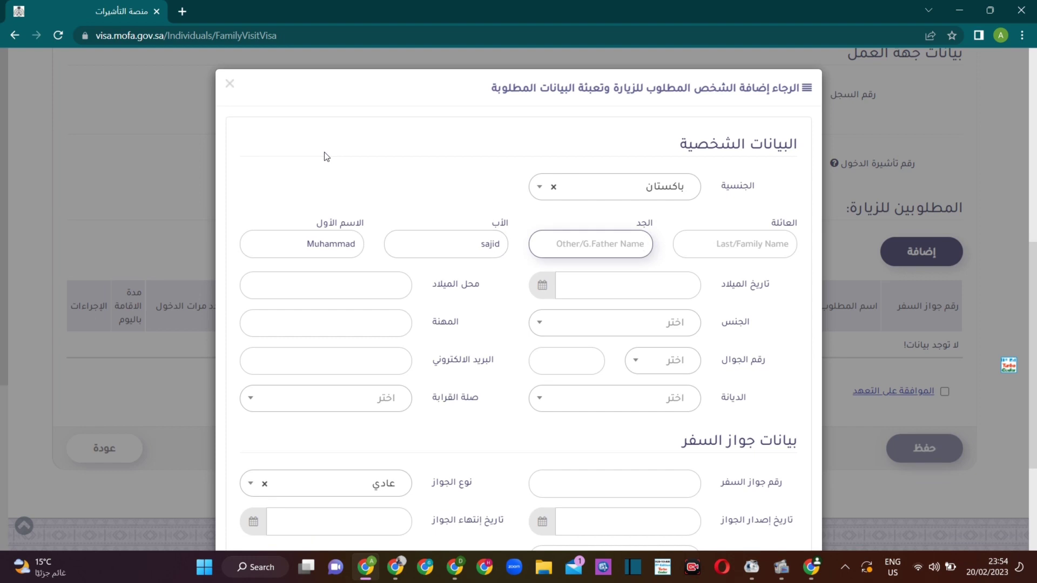
key("Tab")
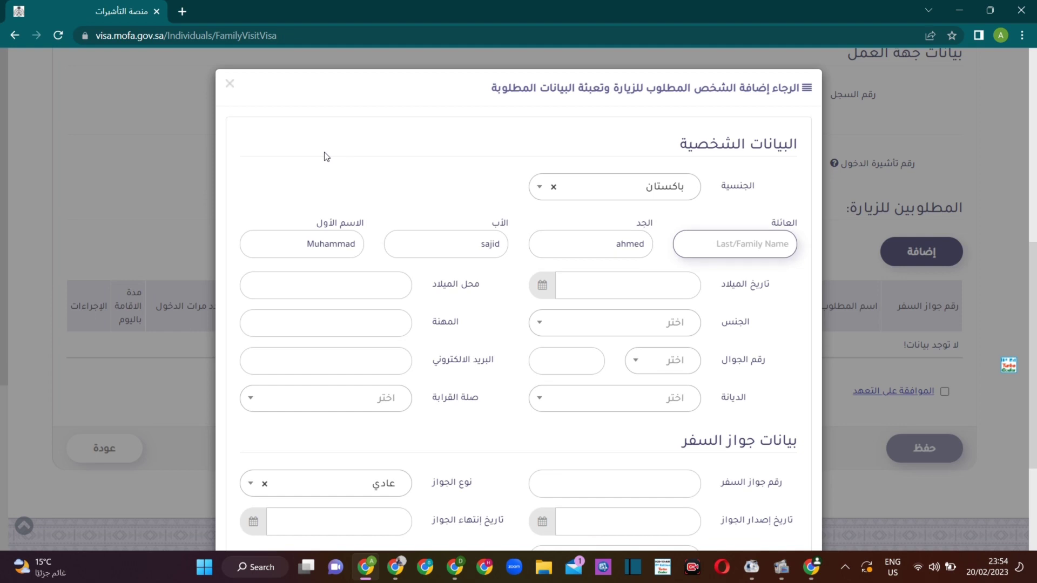
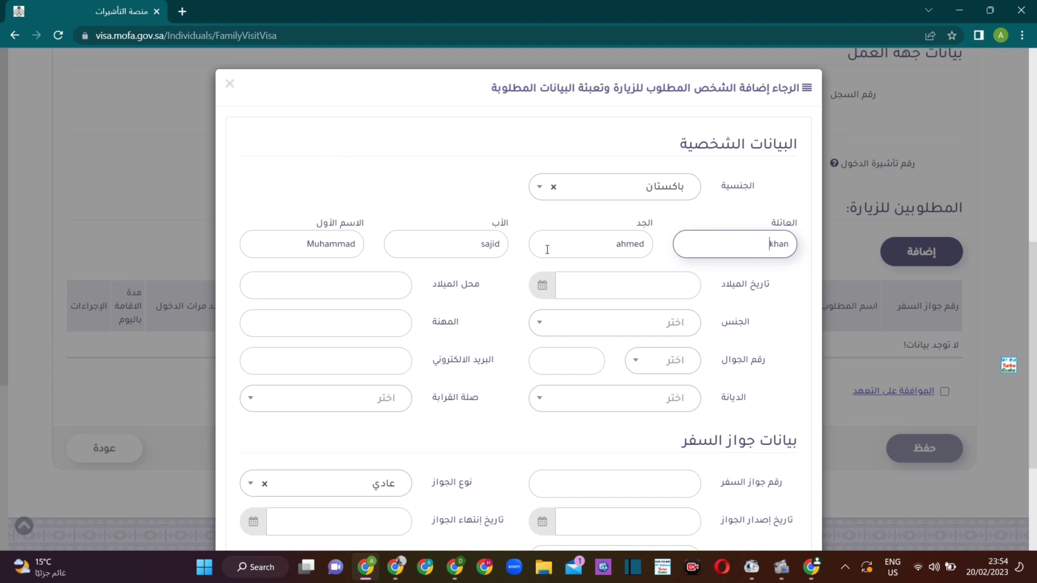
left_click(650, 293)
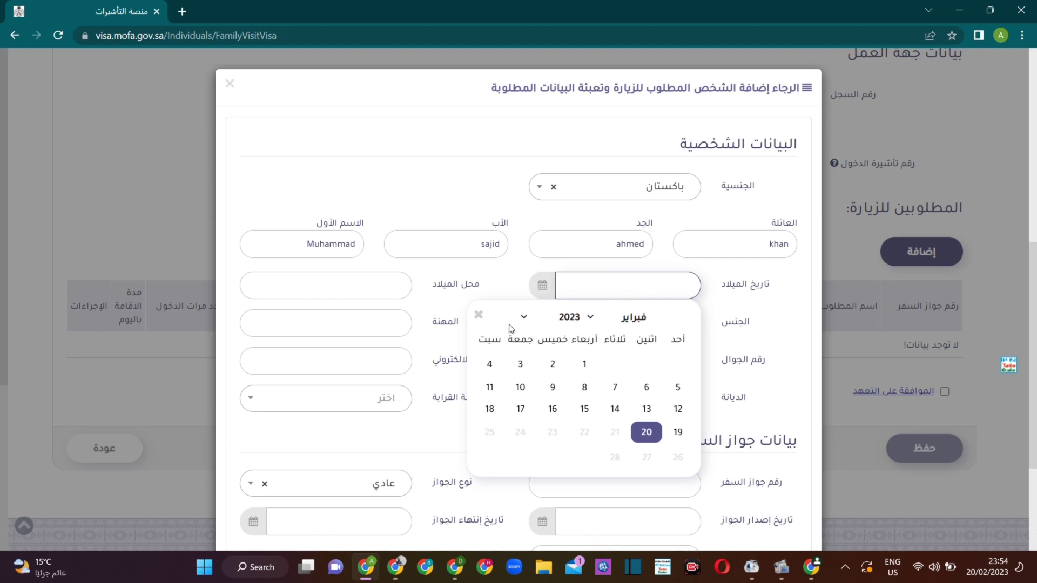
Set the visitor's birth date to 1975/02/01.
left_click(529, 318)
scroll(546, 178, "up", 15)
left_click(551, 139)
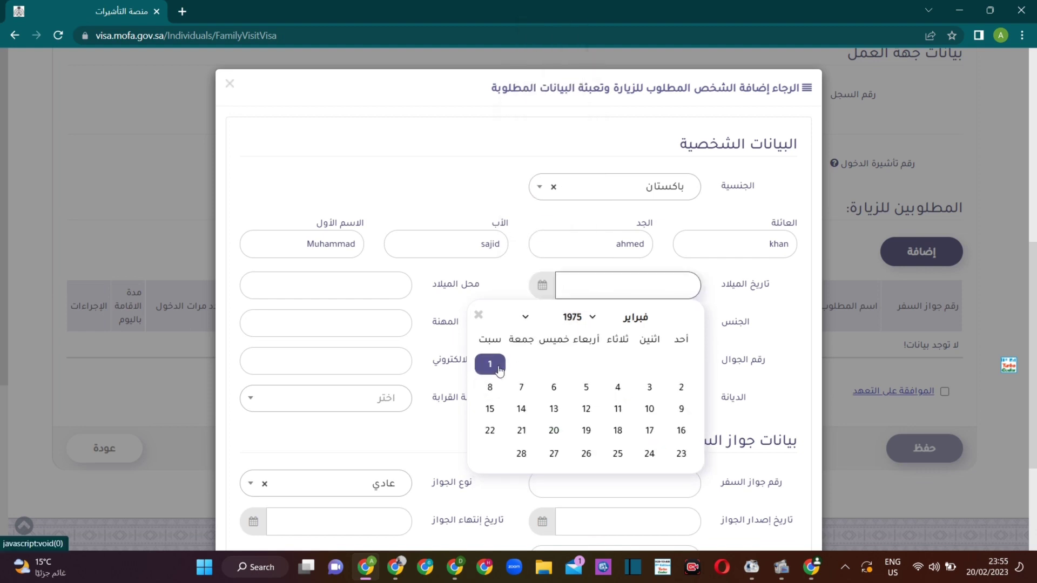
left_click(490, 363)
Enter birthplace pakistan, gender ذكر (male) and occupation retired.
left_click(360, 287)
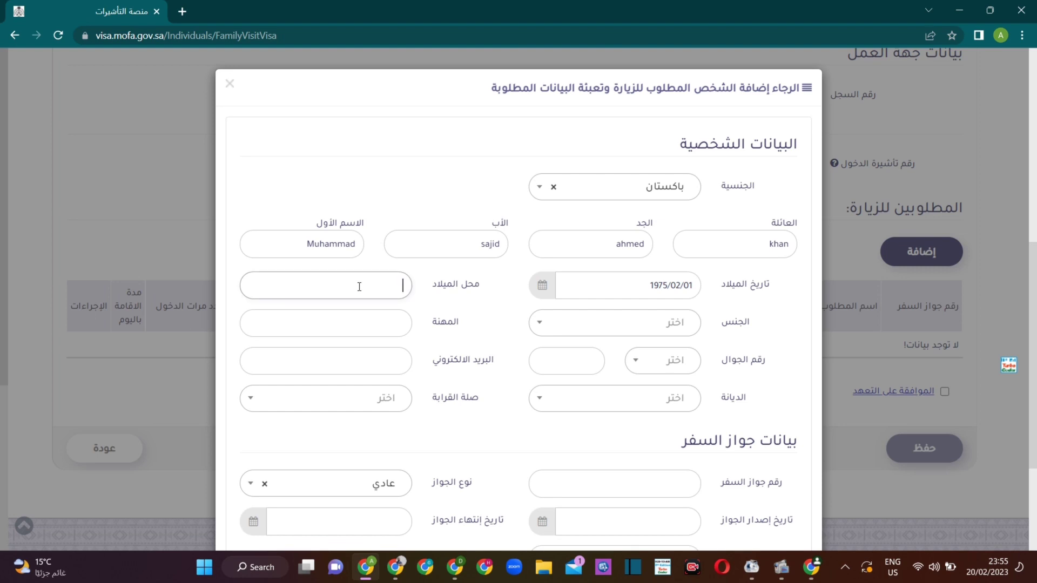
type("pakistan")
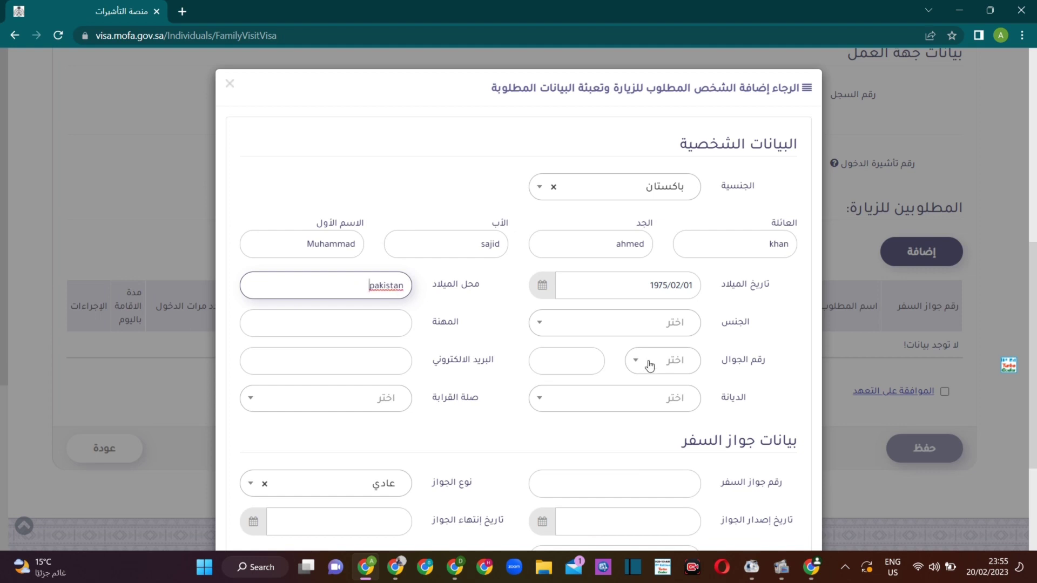
left_click(662, 330)
left_click(636, 382)
left_click(353, 317)
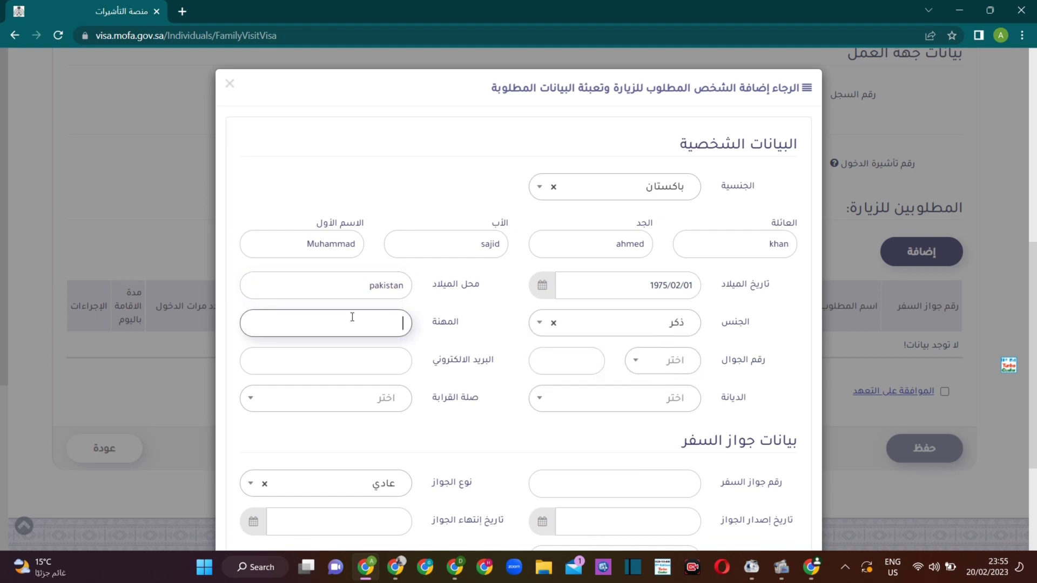
type("retired")
Enter the visitor's e-mail address and set religion to الاسلام.
left_click(663, 368)
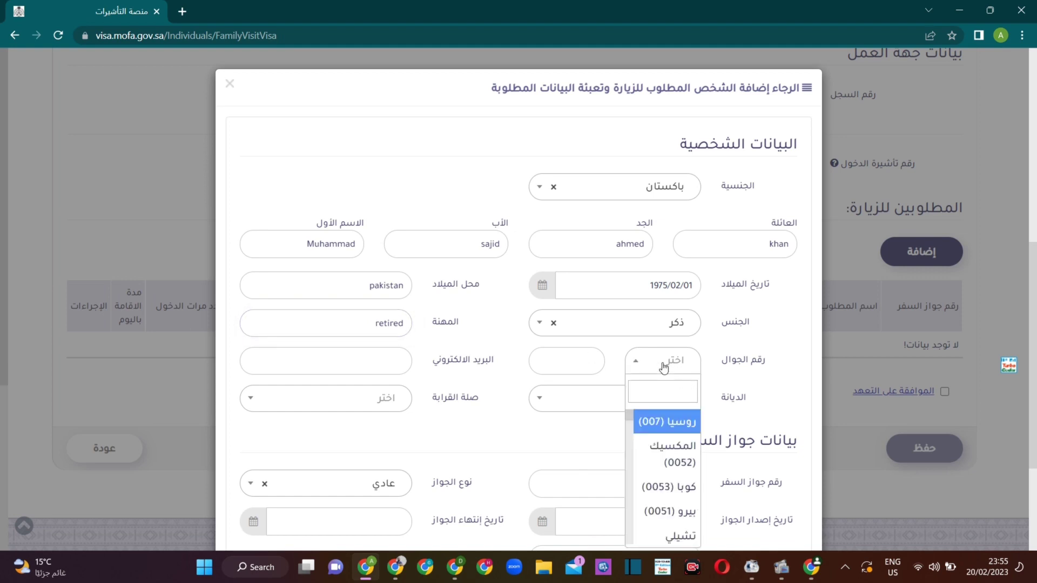
left_click(664, 367)
left_click(301, 365)
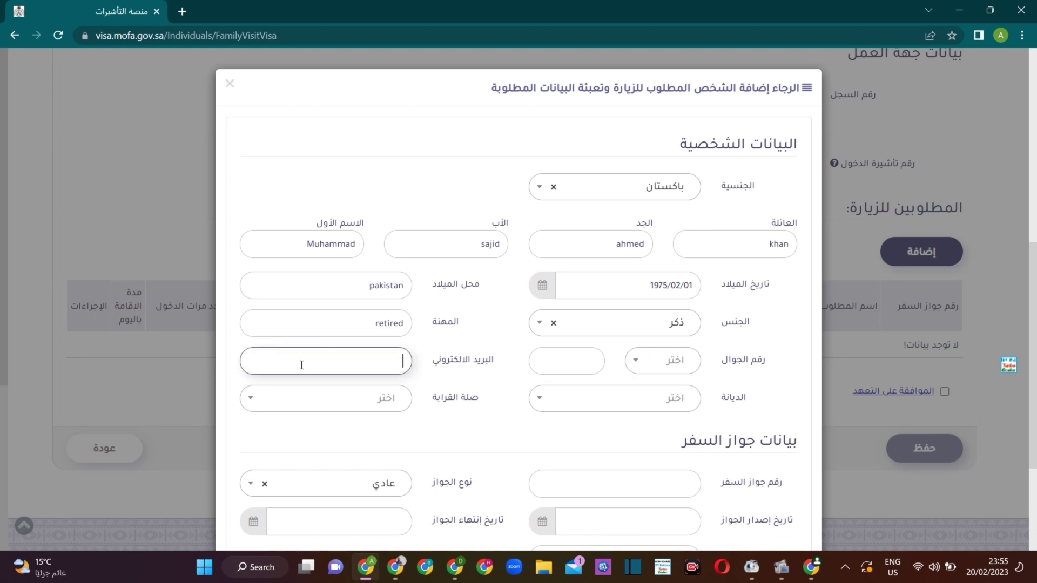
left_click(581, 401)
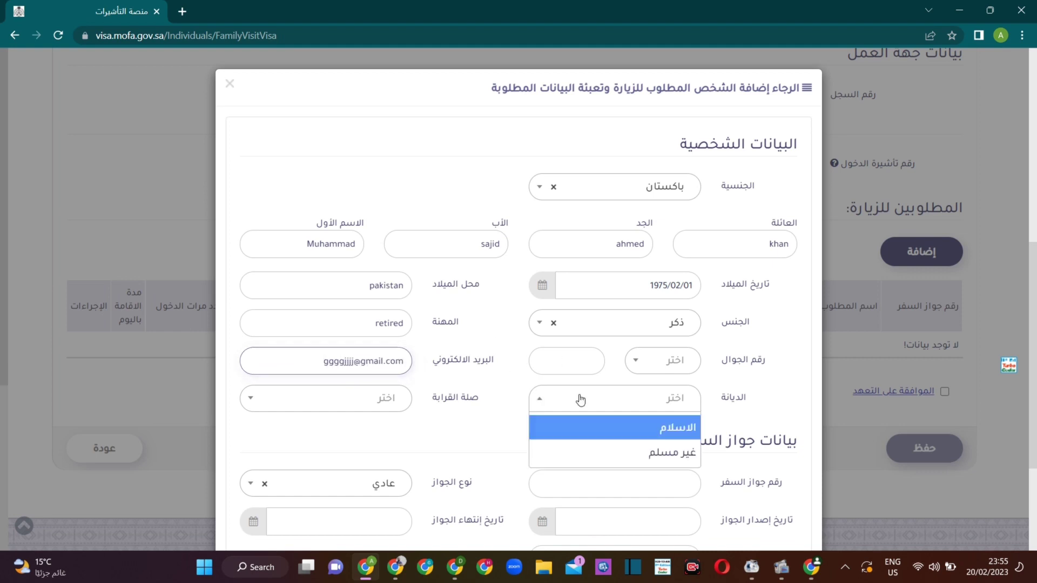
left_click(610, 427)
Set the visitor's relationship to زوج (husband).
left_click(322, 409)
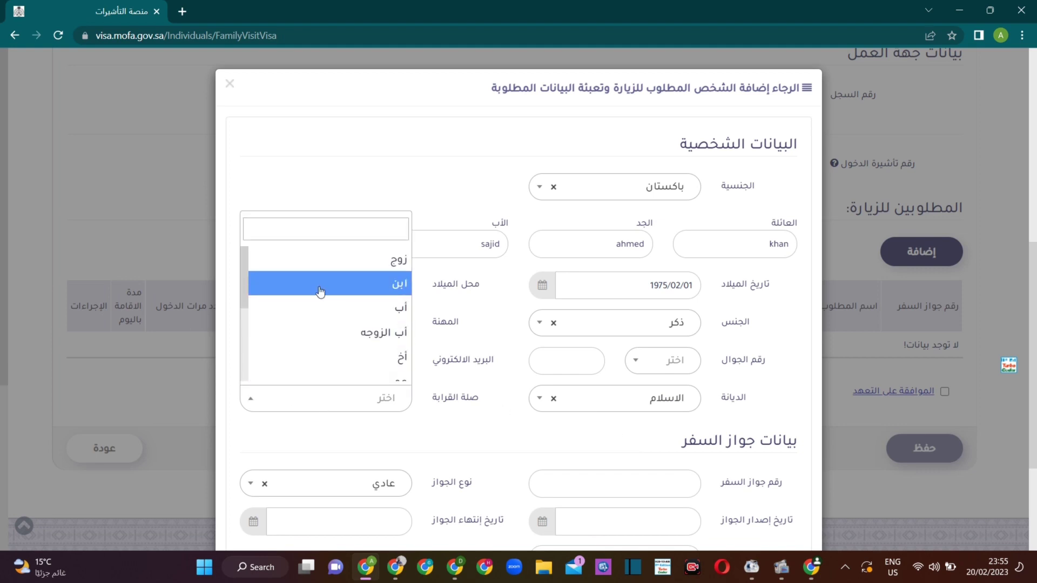
scroll(320, 292, "down", 2)
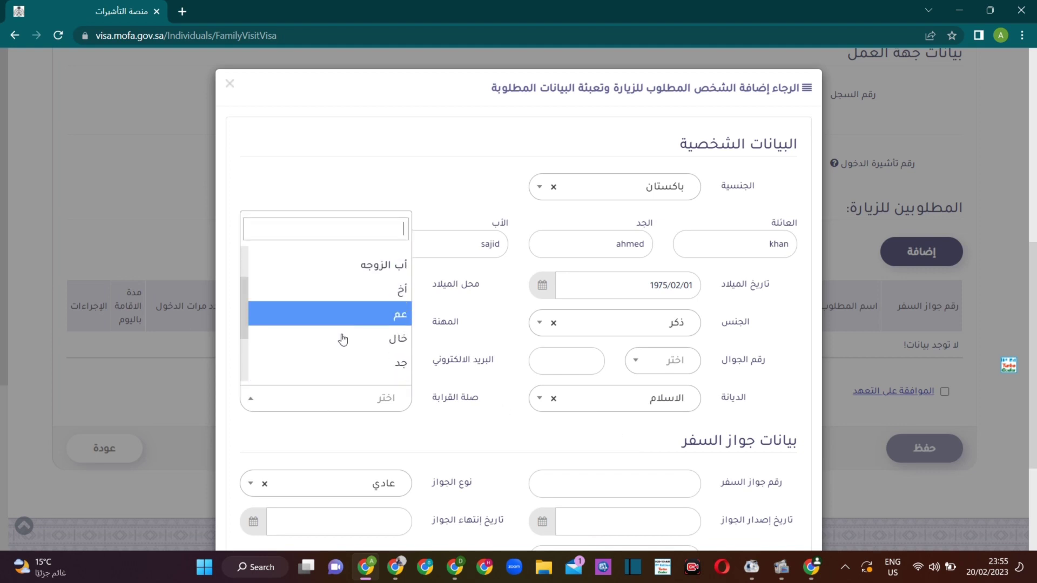
scroll(335, 361, "up", 3)
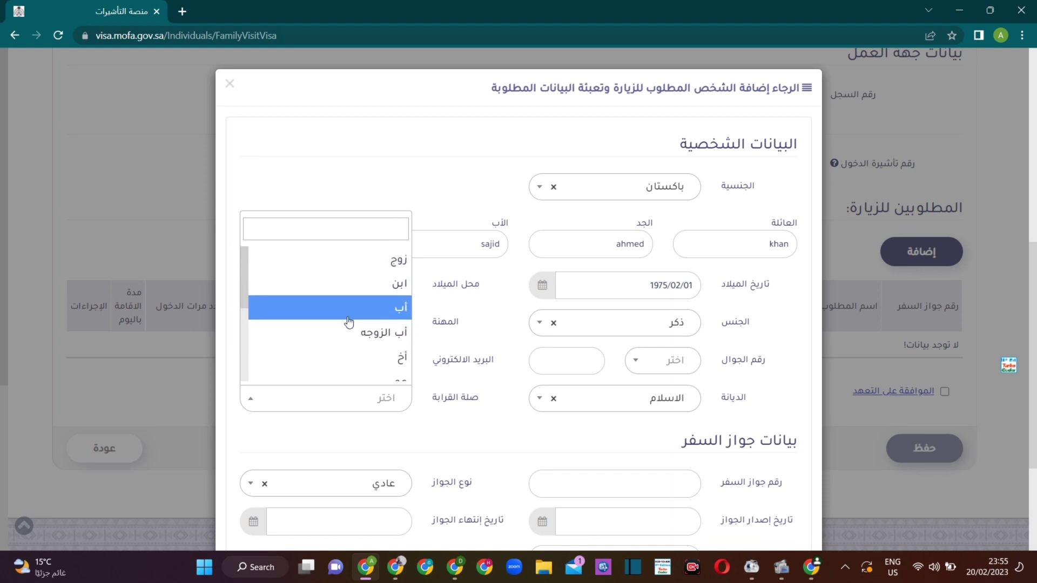
scroll(348, 322, "down", 3)
scroll(349, 322, "down", 1)
scroll(348, 322, "up", 4)
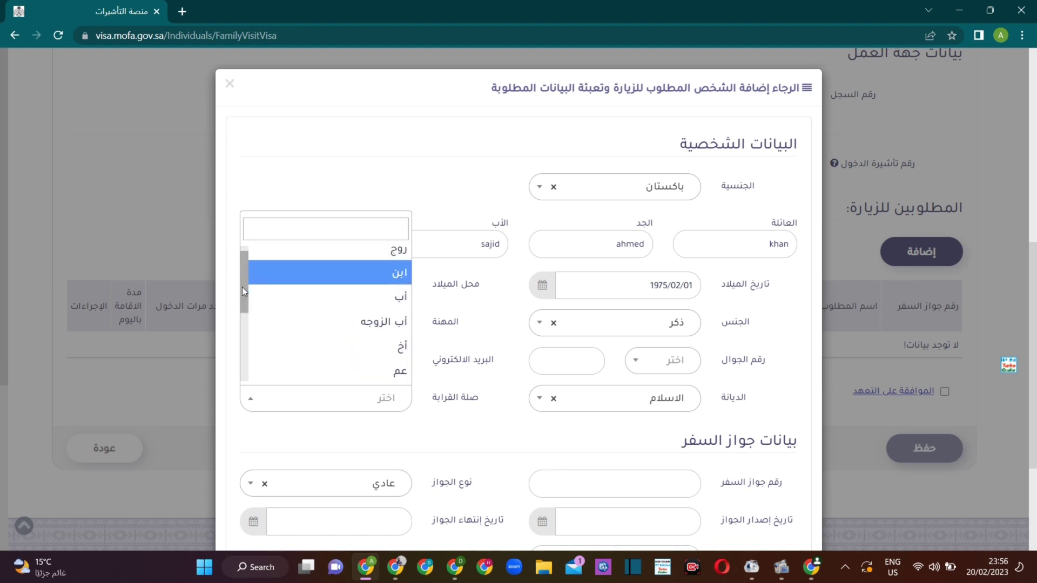
left_click_drag(242, 288, 244, 357)
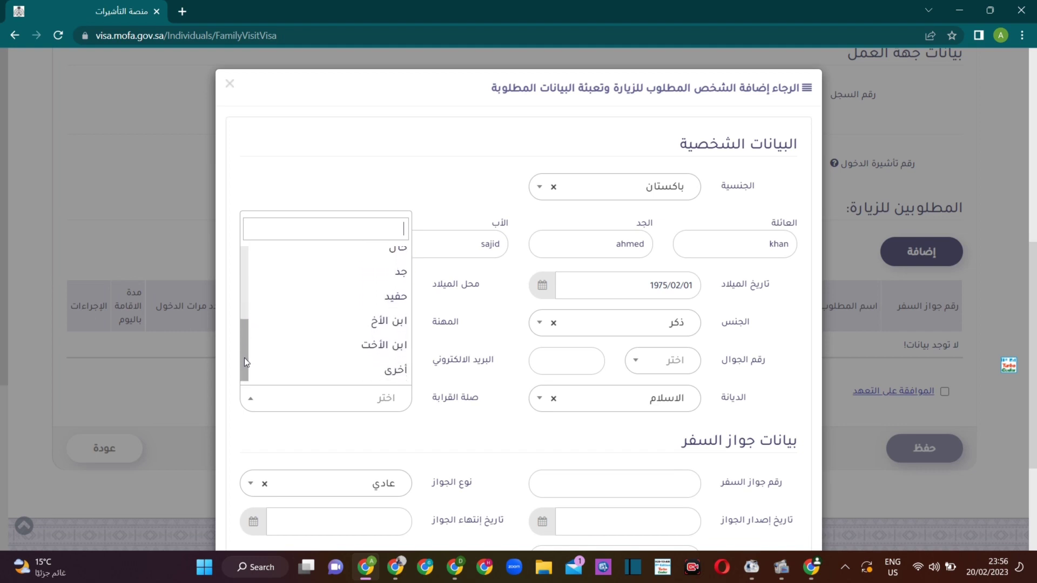
scroll(265, 286, "up", 5)
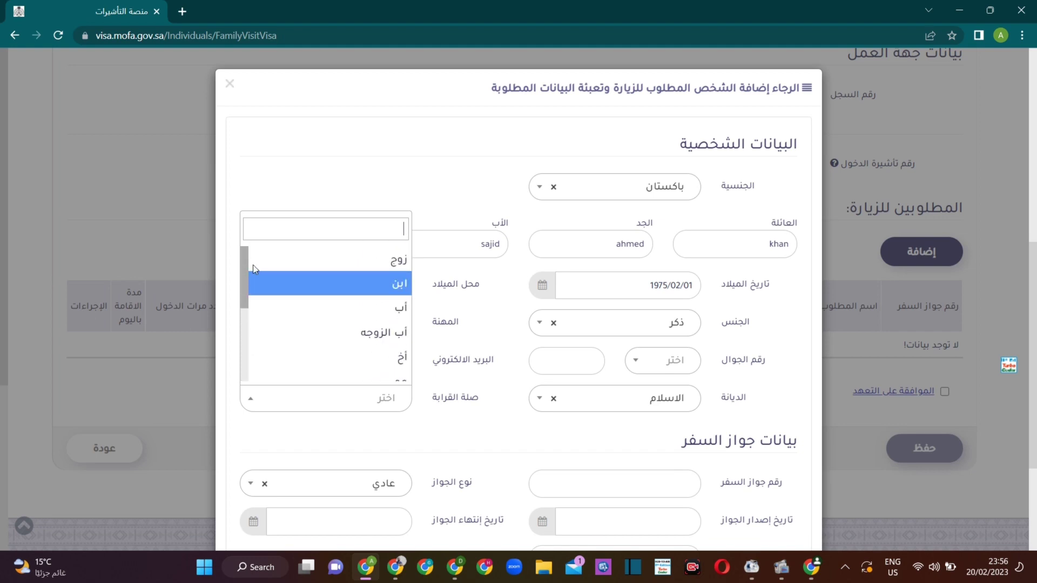
left_click(370, 264)
Enter the visitor's passport number and keep the passport type عادي.
scroll(458, 388, "down", 1)
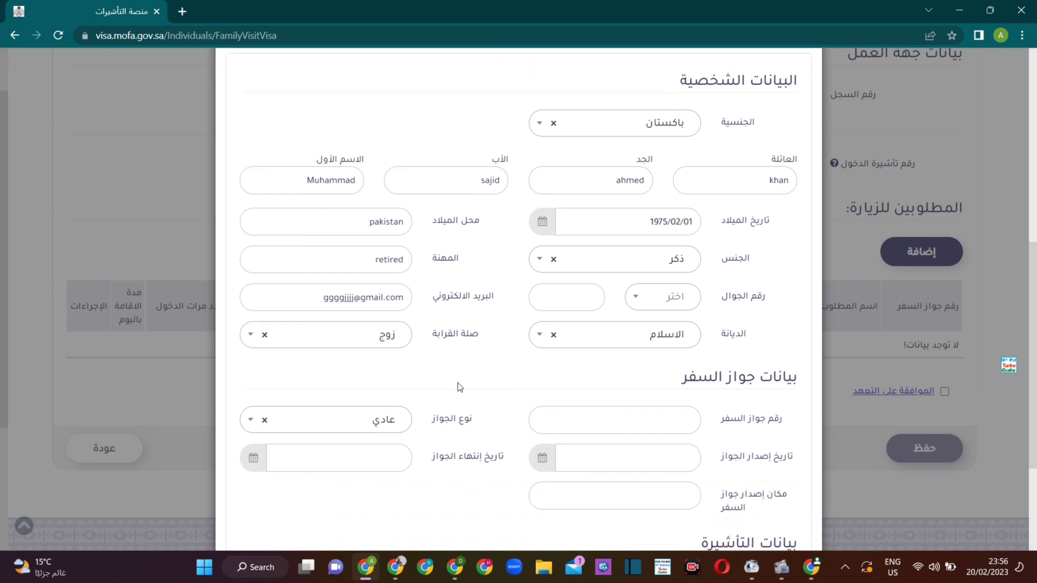
scroll(459, 388, "down", 2)
left_click(645, 351)
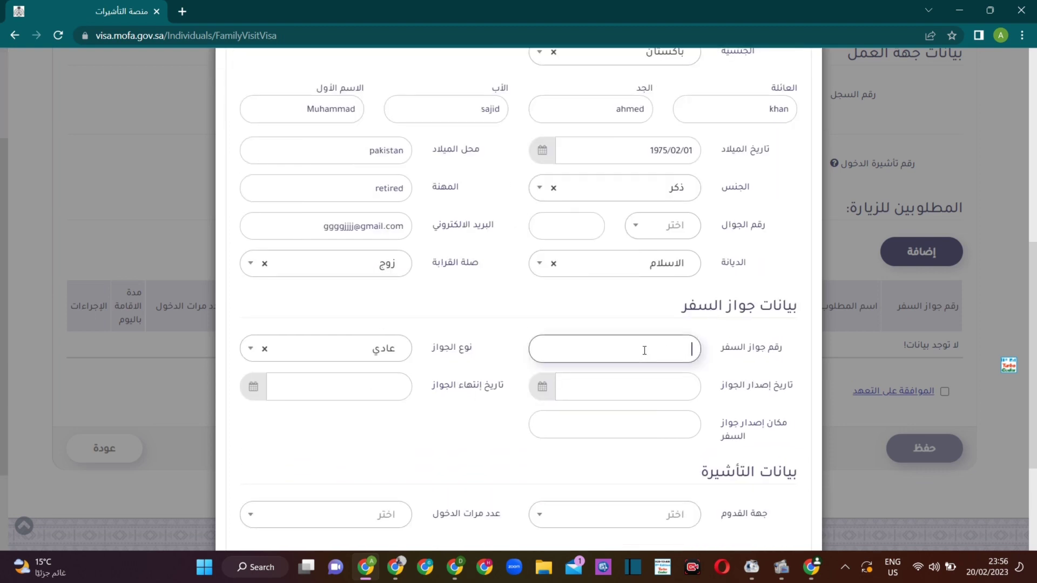
left_click(250, 354)
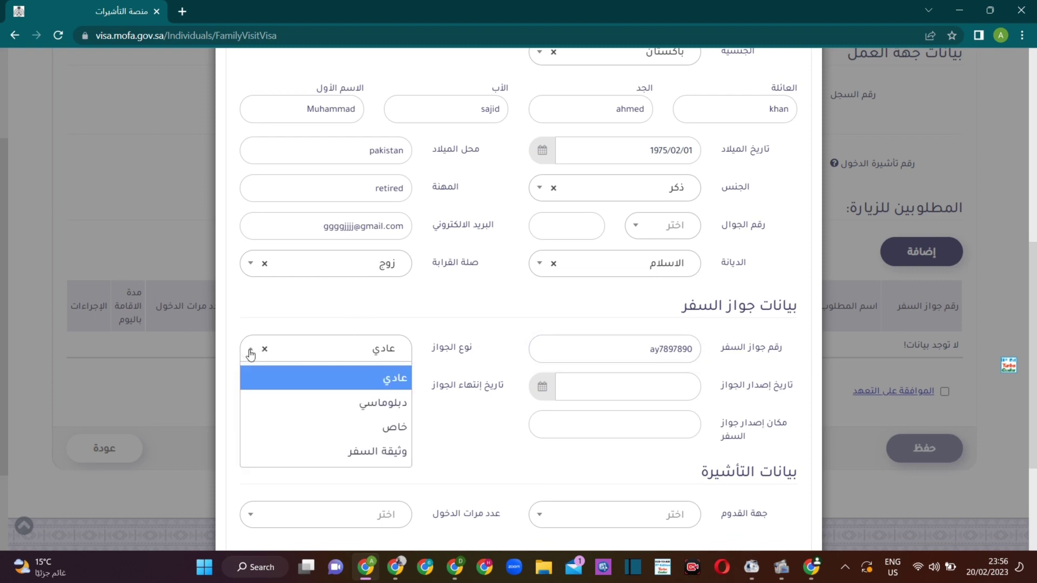
left_click(250, 355)
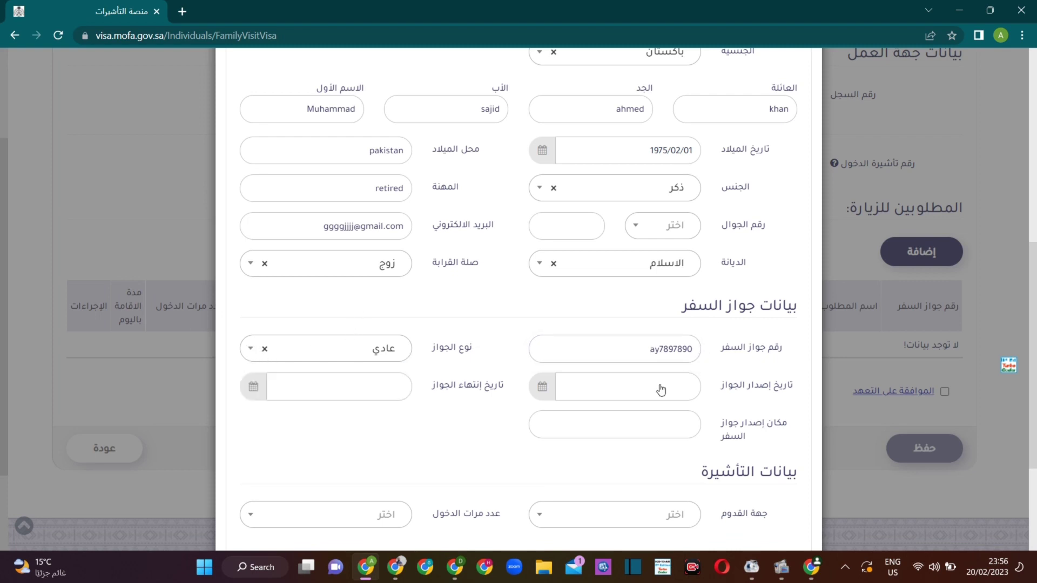
Set the passport issue date to 2020/02/01 and expiry date to 2025/08/31.
left_click(642, 394)
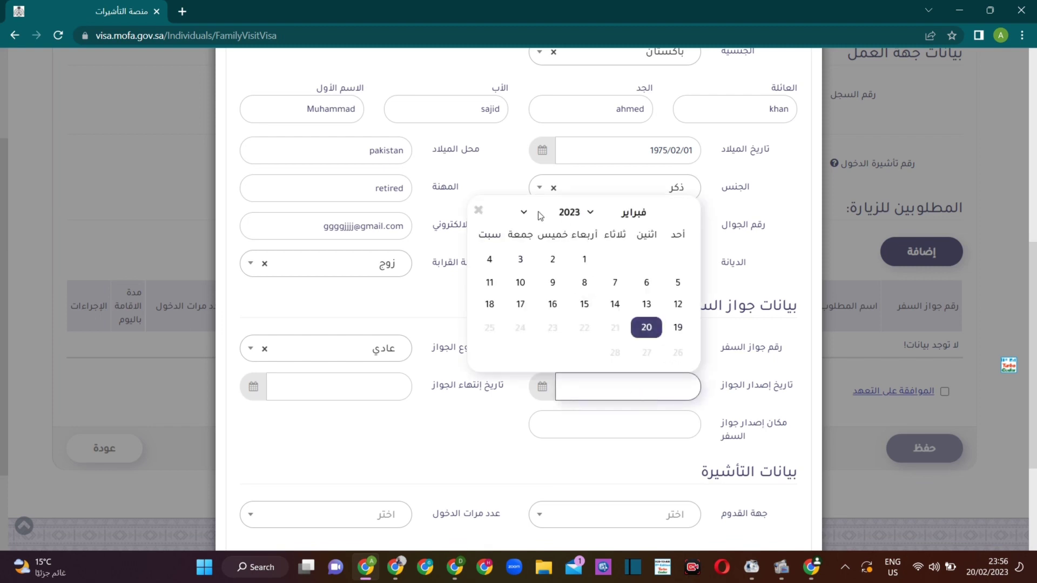
left_click(564, 212)
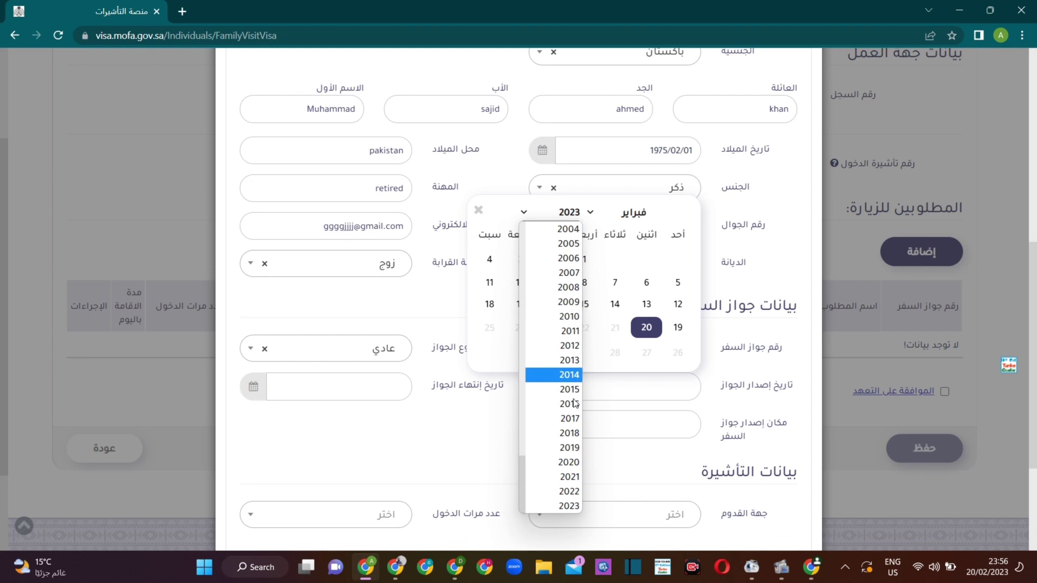
left_click(569, 462)
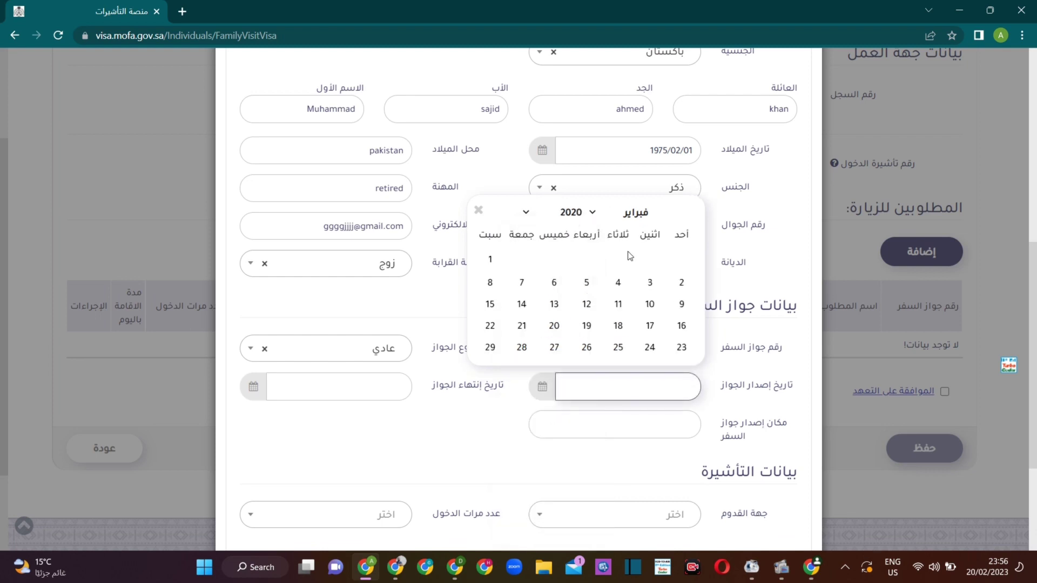
left_click(489, 259)
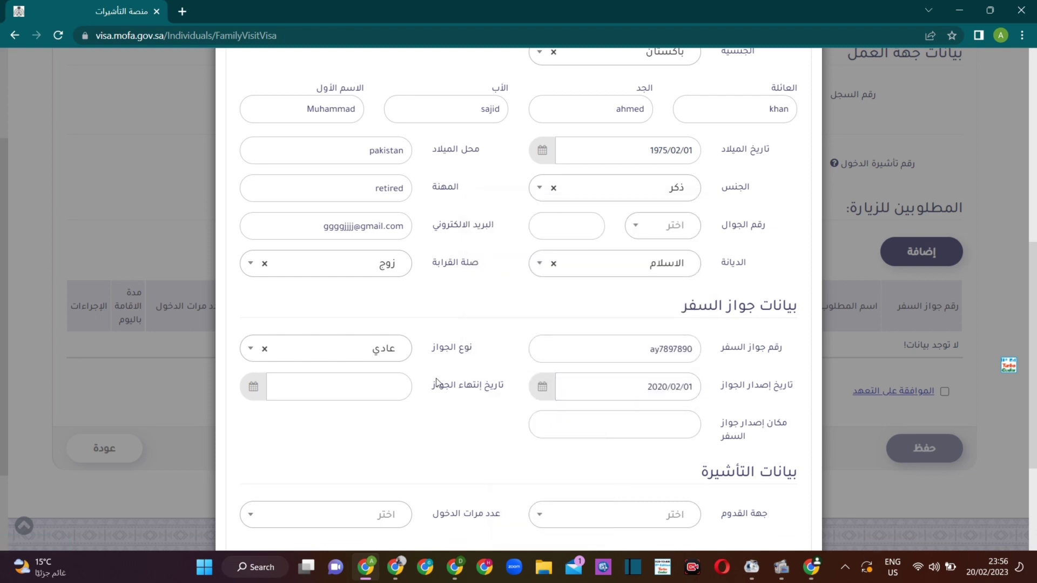
left_click(347, 400)
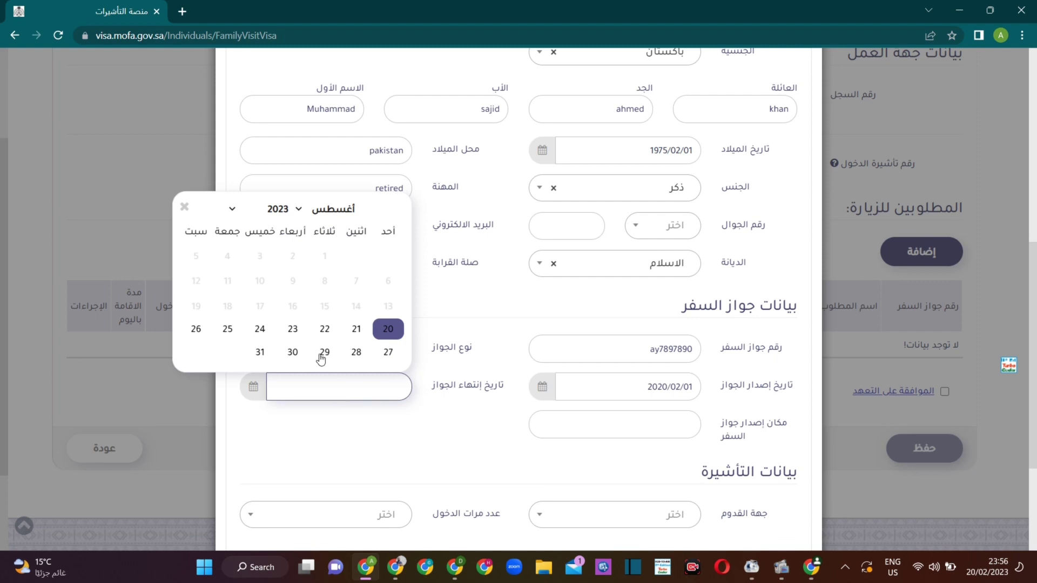
left_click(234, 209)
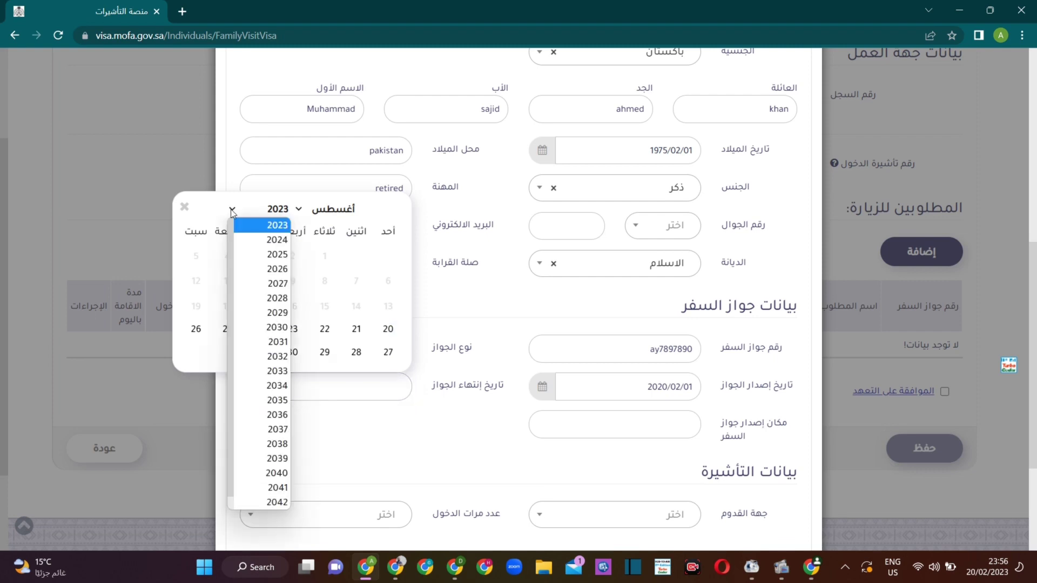
left_click(278, 254)
left_click(389, 367)
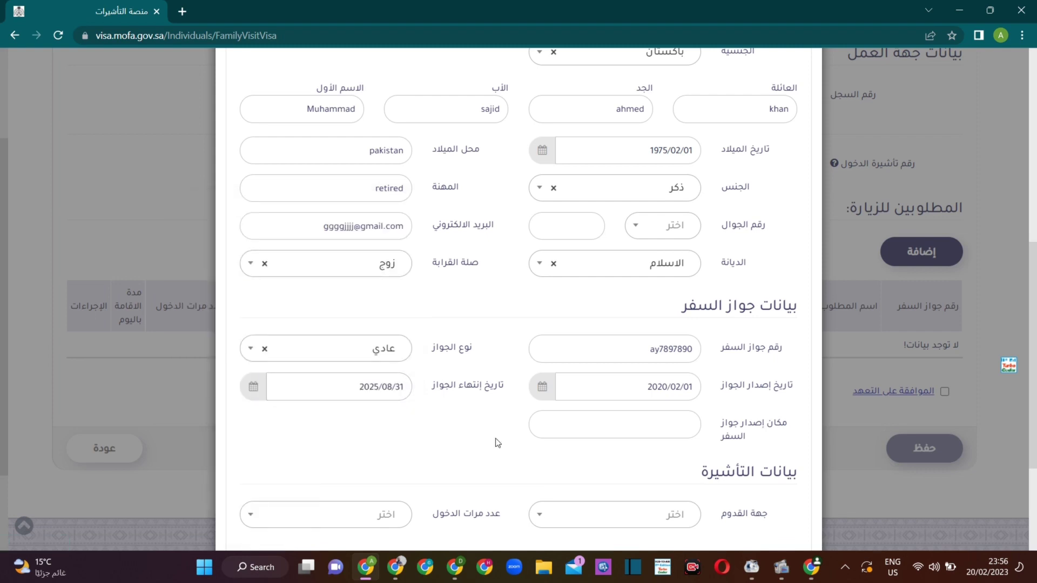
Set the passport place of issue to pakistan and the arrival point to اسلام اباد.
left_click(575, 425)
type("p")
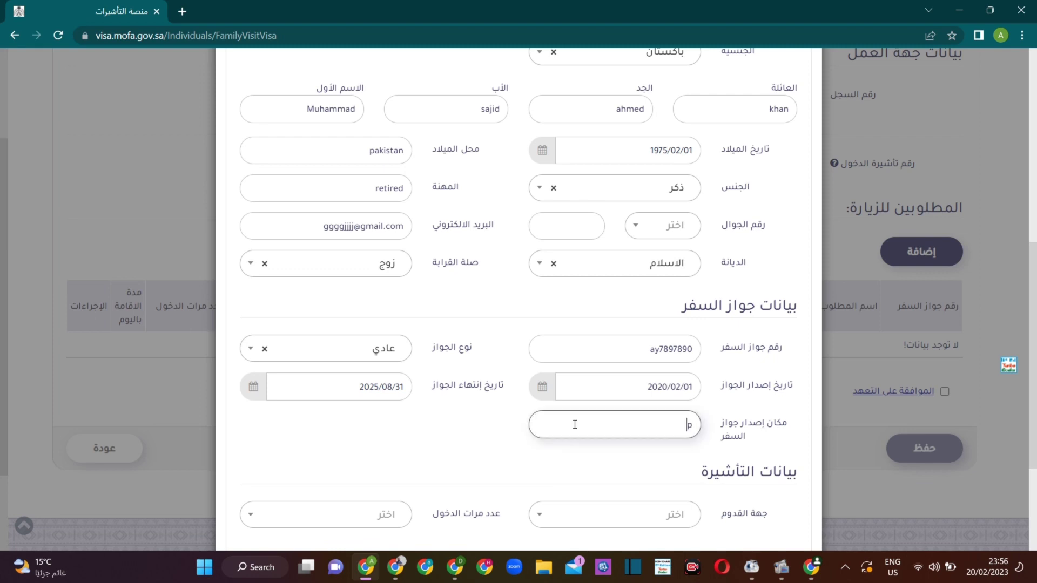
type("akistan")
scroll(585, 390, "down", 2)
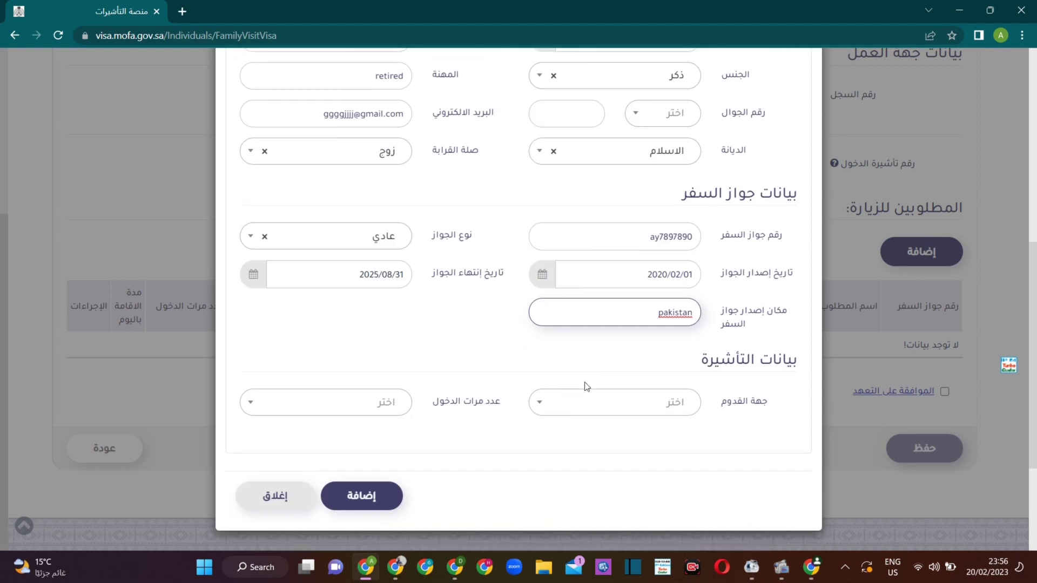
left_click(590, 416)
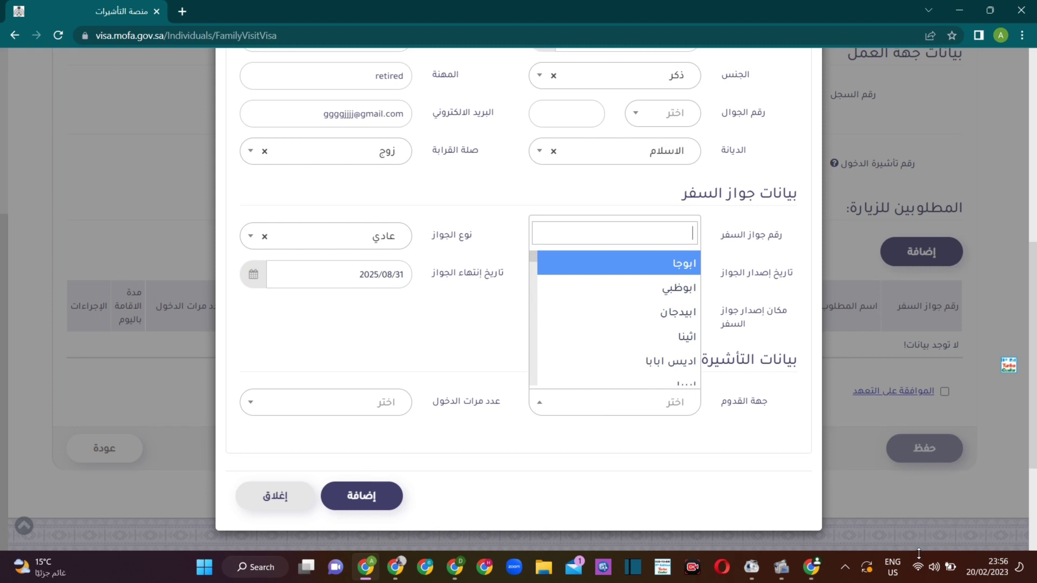
key("super+space")
type("اسلا")
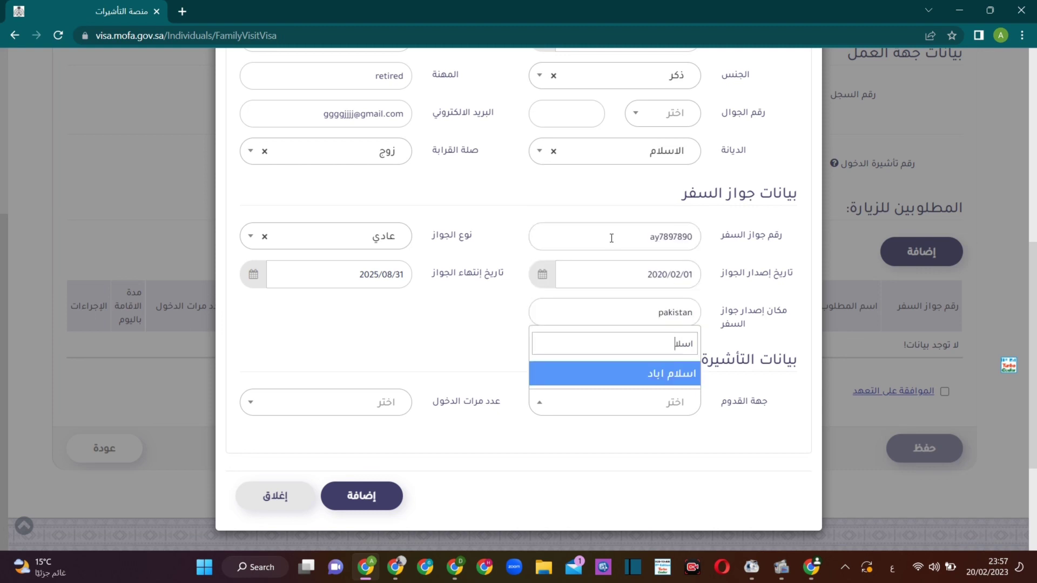
left_click(643, 377)
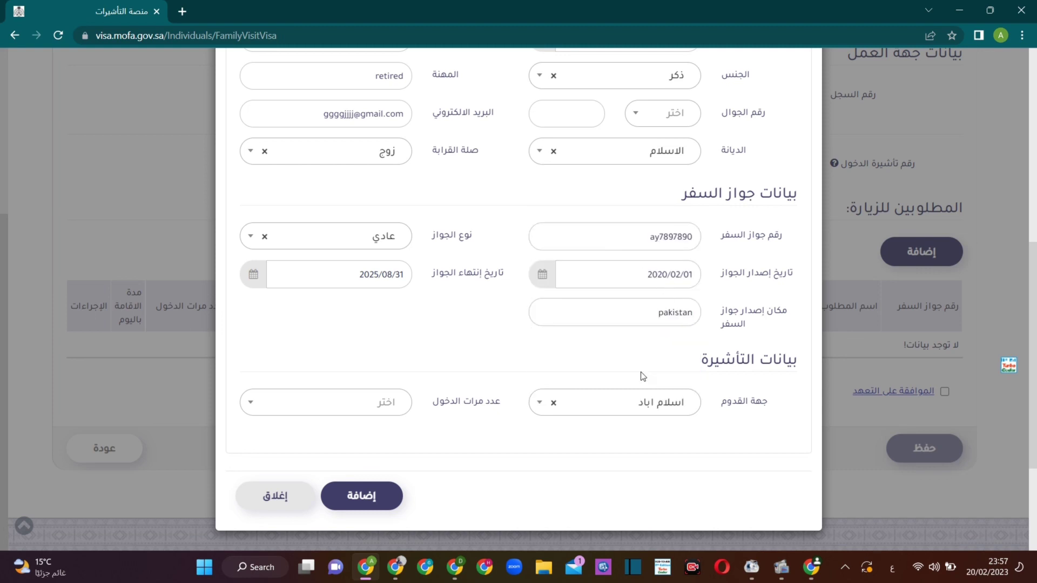
left_click(332, 404)
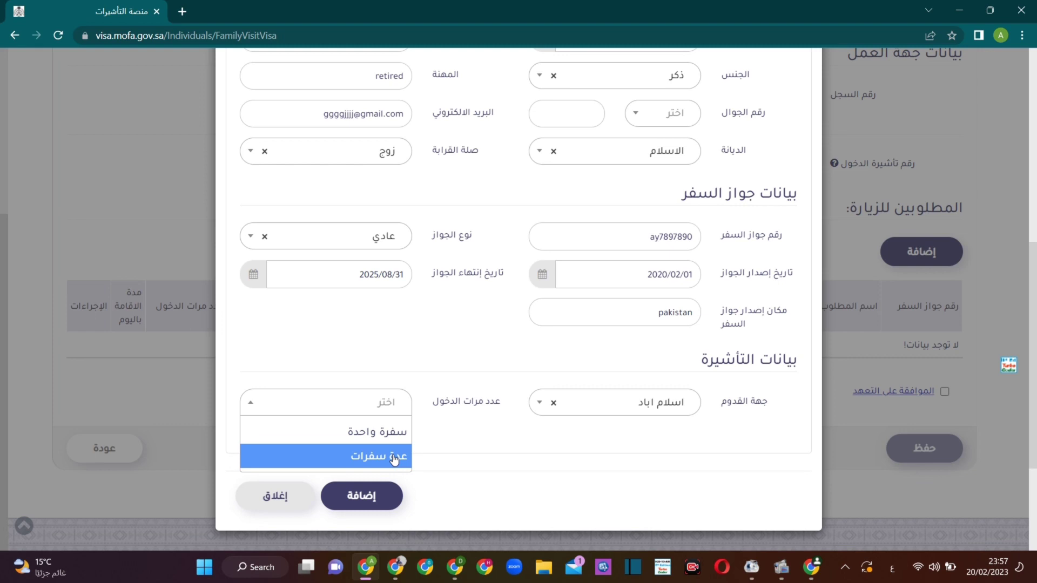
Give the visa عدة سفرات (multiple entries), 365-day validity and 90-day stay.
left_click(395, 460)
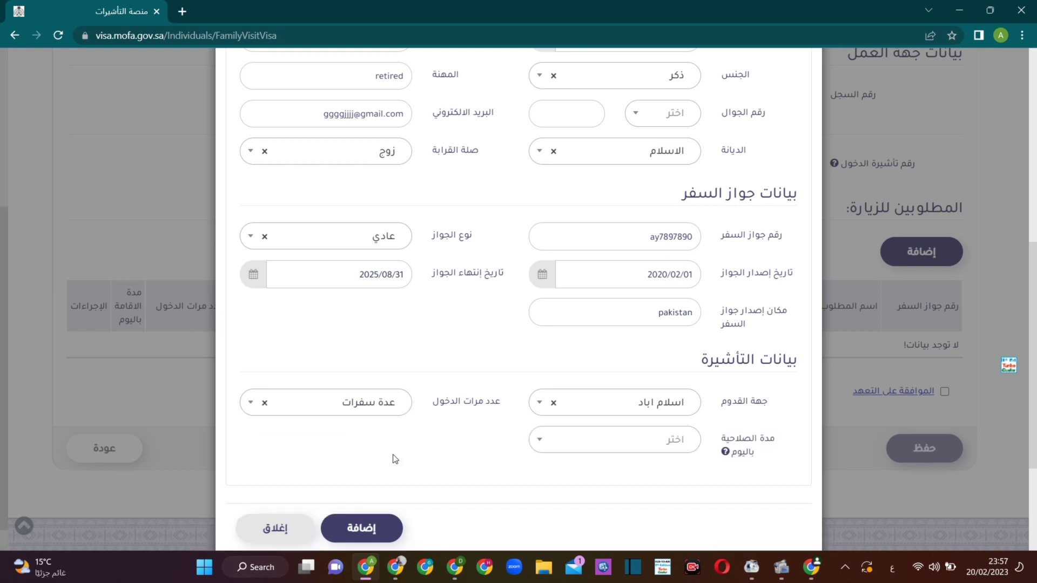
left_click(657, 447)
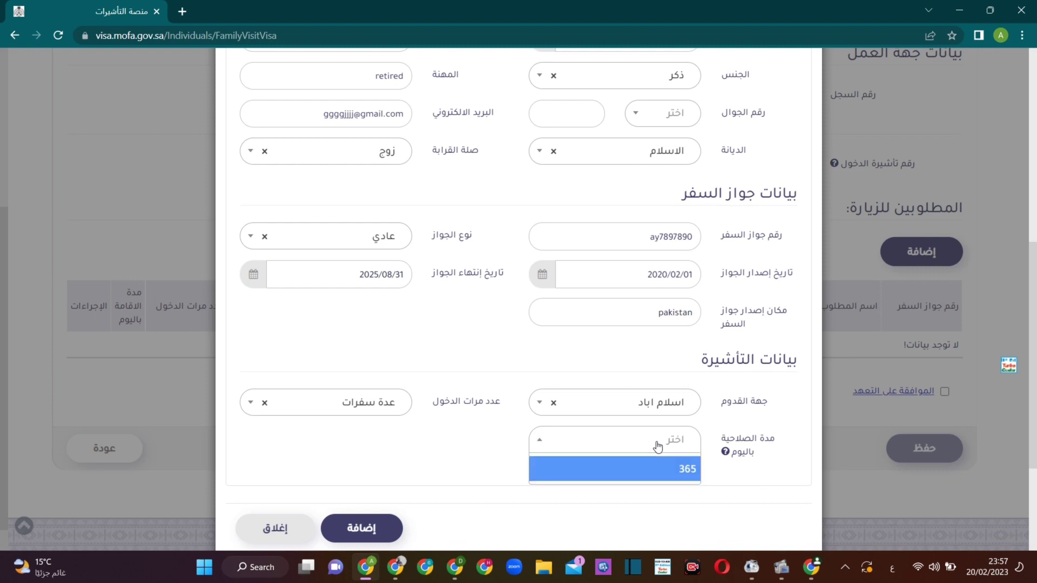
left_click(647, 469)
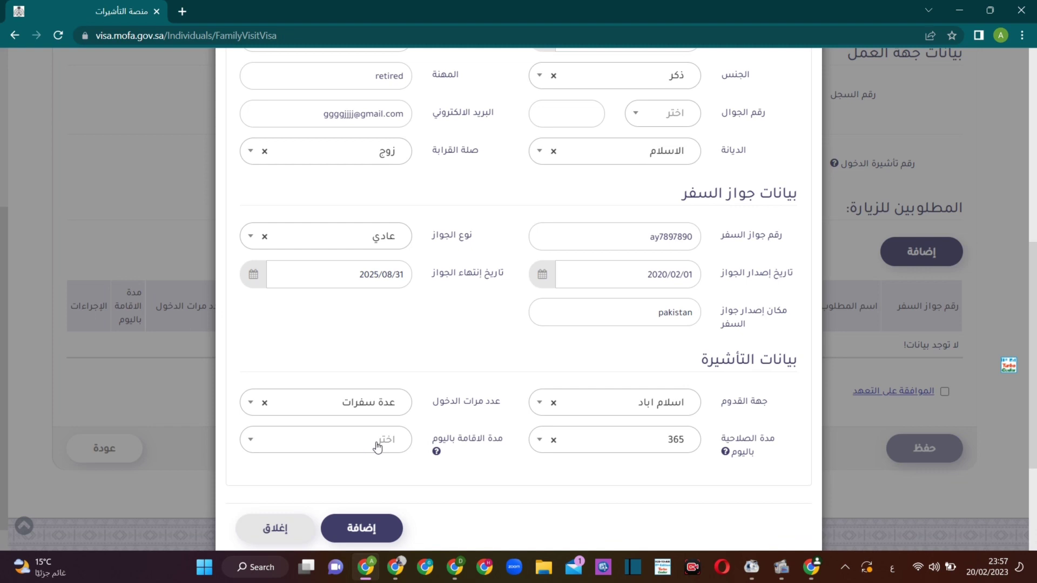
left_click(309, 444)
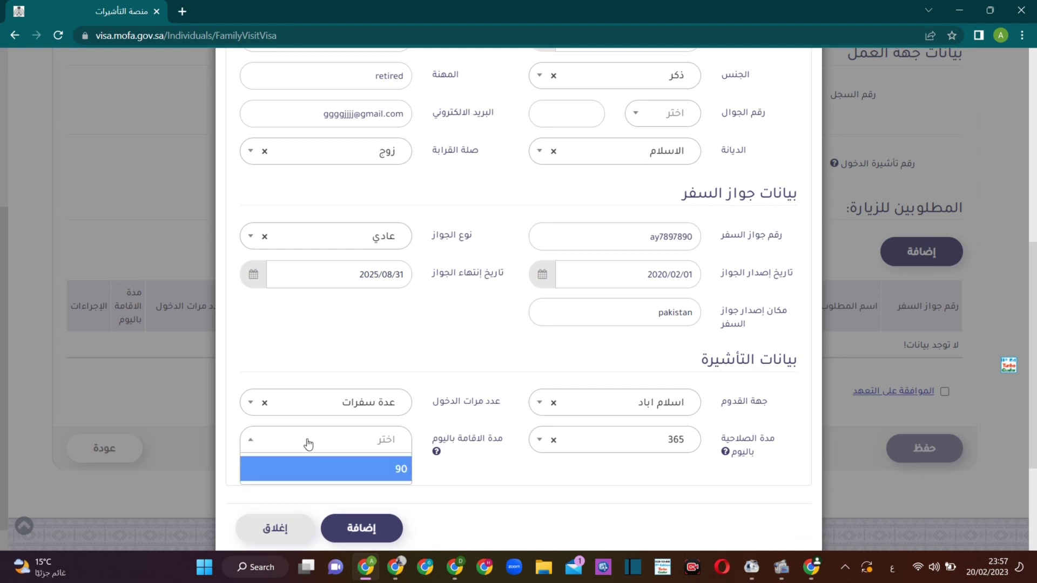
left_click(341, 471)
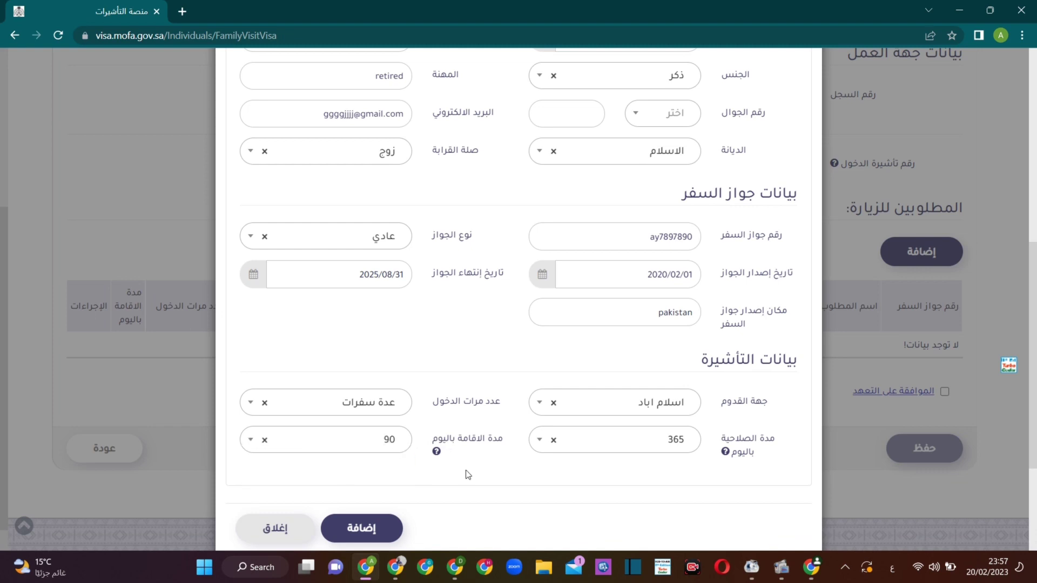
Add the visitor to the visitors table and tick the الموافقة على التعهد undertaking.
left_click(377, 538)
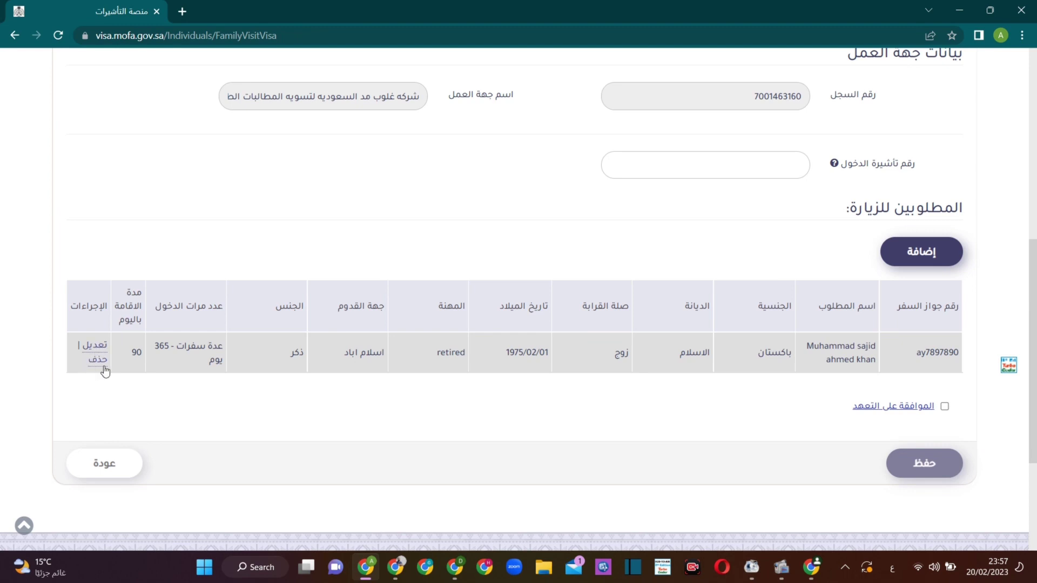
left_click(945, 408)
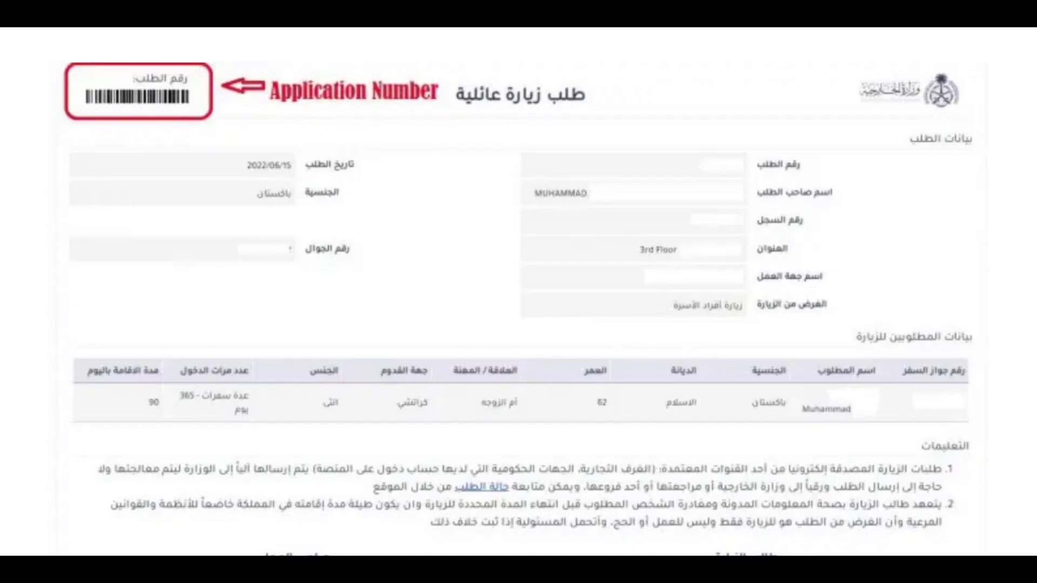